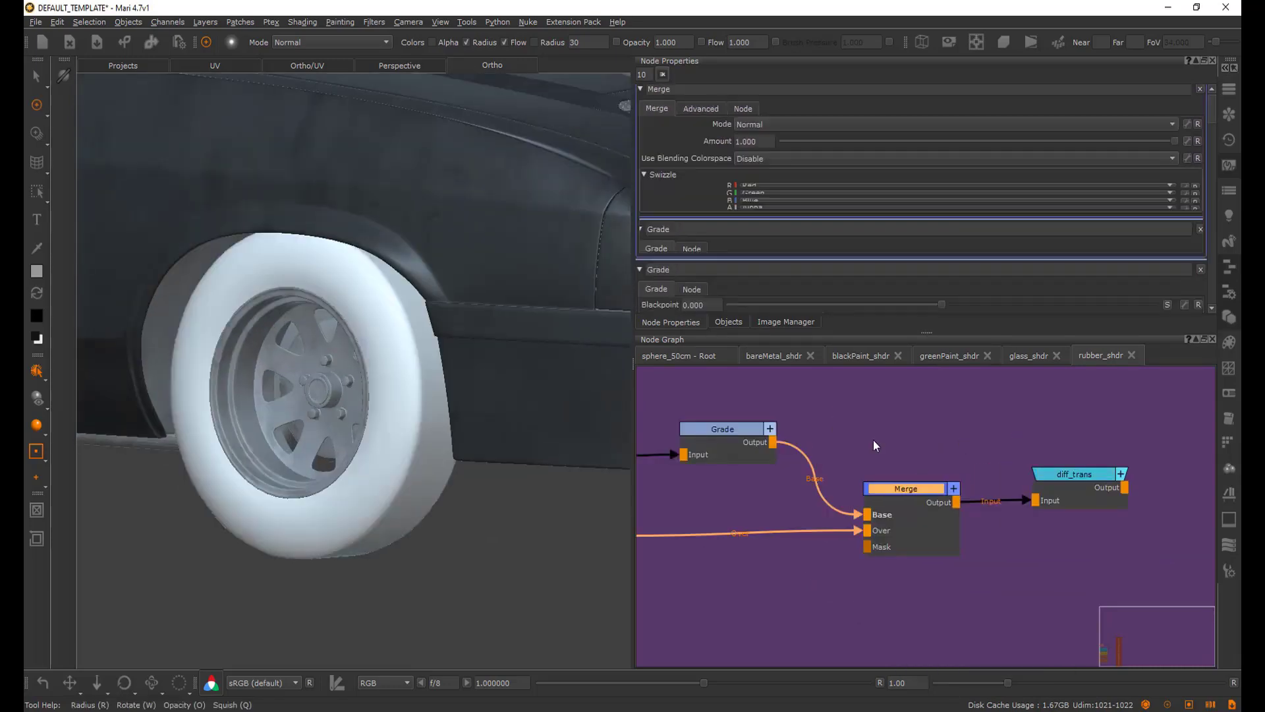
- Set the Merge node's Mode to Multiply and pick a flat tint colour for its Color node
{"action": "left_click", "coordinate": [777, 130]}
{"action": "left_click", "coordinate": [758, 171]}
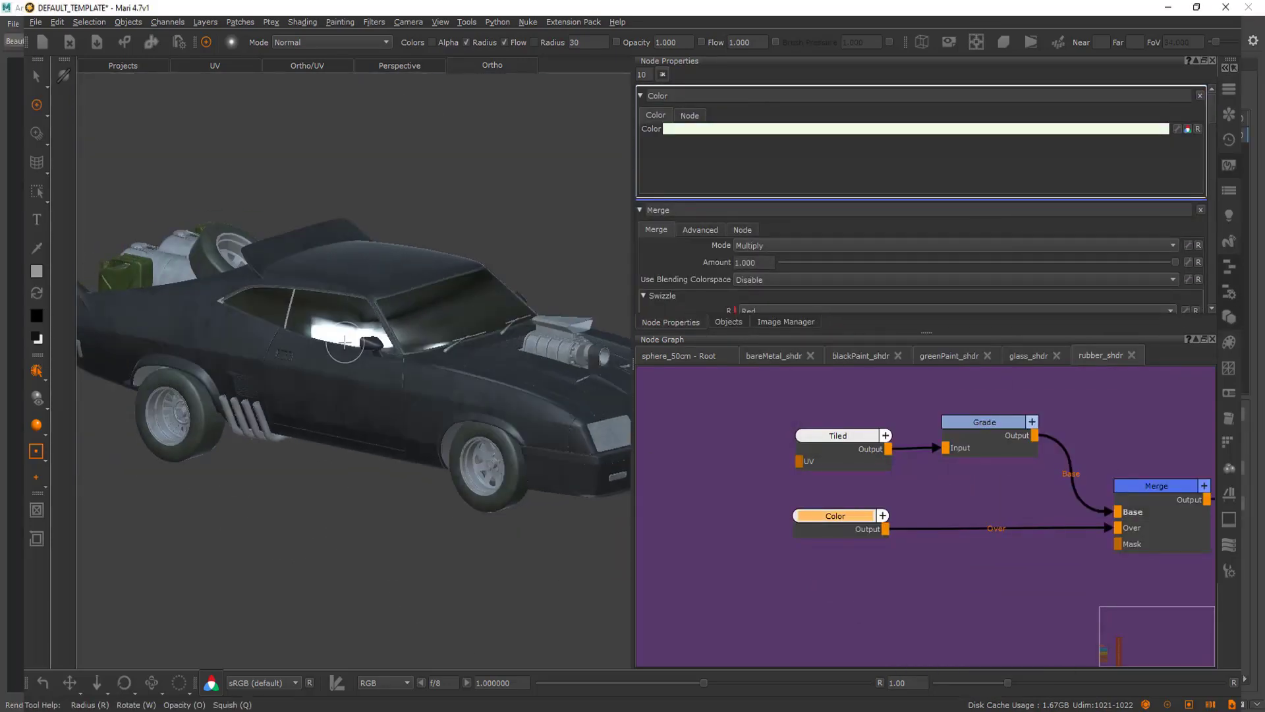
{"action": "left_click", "coordinate": [1021, 356]}
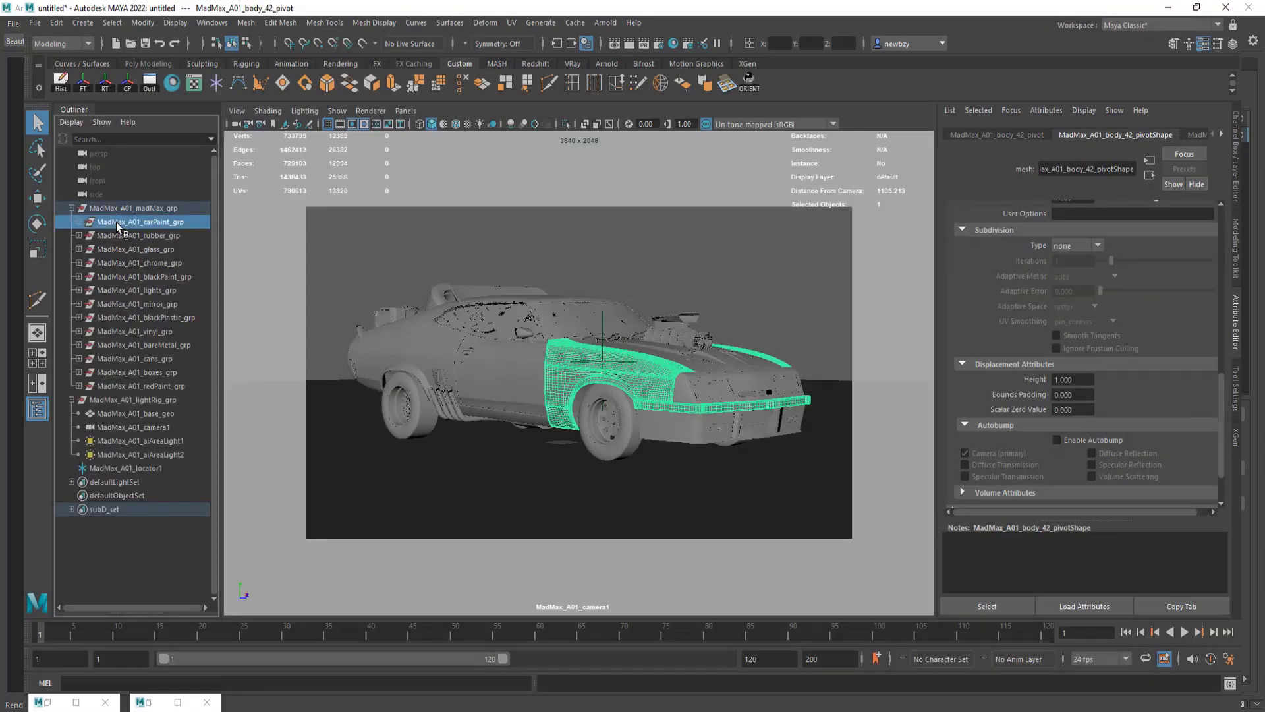
- Keep only the car group visible, hiding all other groups, and clear the selection
{"action": "left_click", "coordinate": [116, 317]}
{"action": "key", "text": "alt+h"}
{"action": "left_click", "coordinate": [712, 317]}
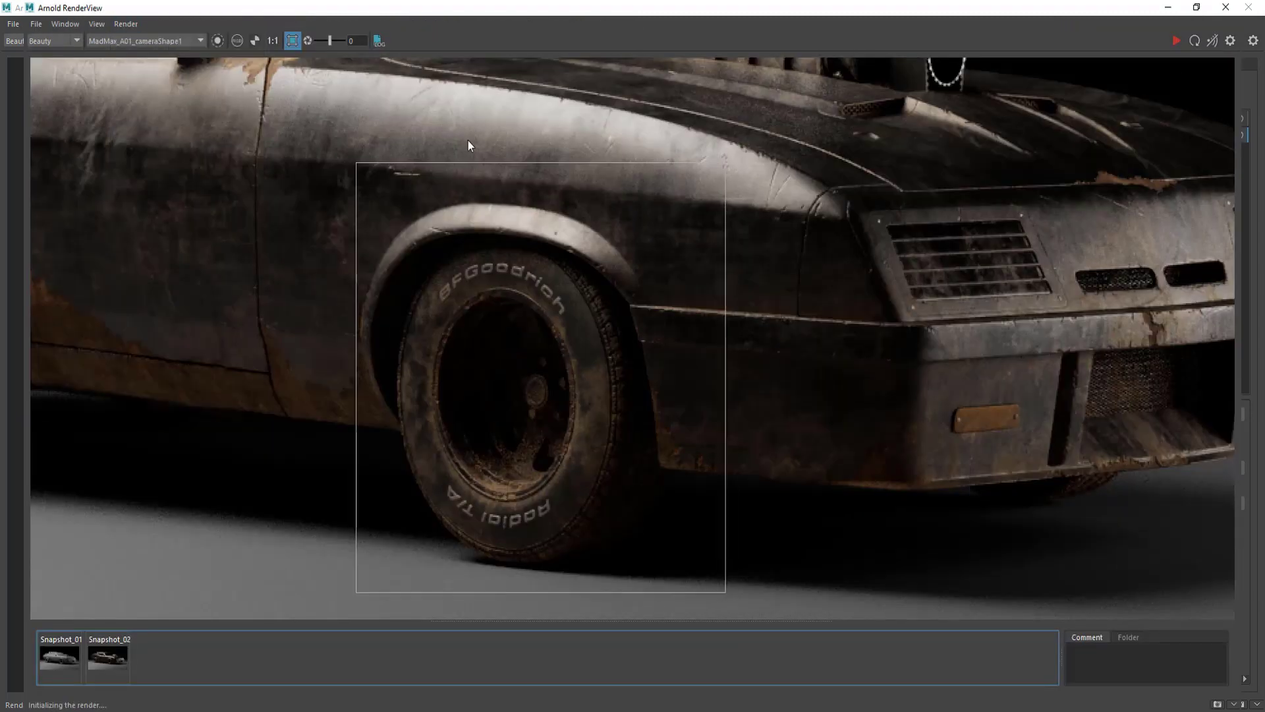
- Re-render the car in Arnold RenderView and drag a render region over the front bumper
{"action": "scroll", "coordinate": [610, 401], "scroll_direction": "up", "scroll_amount": 2}
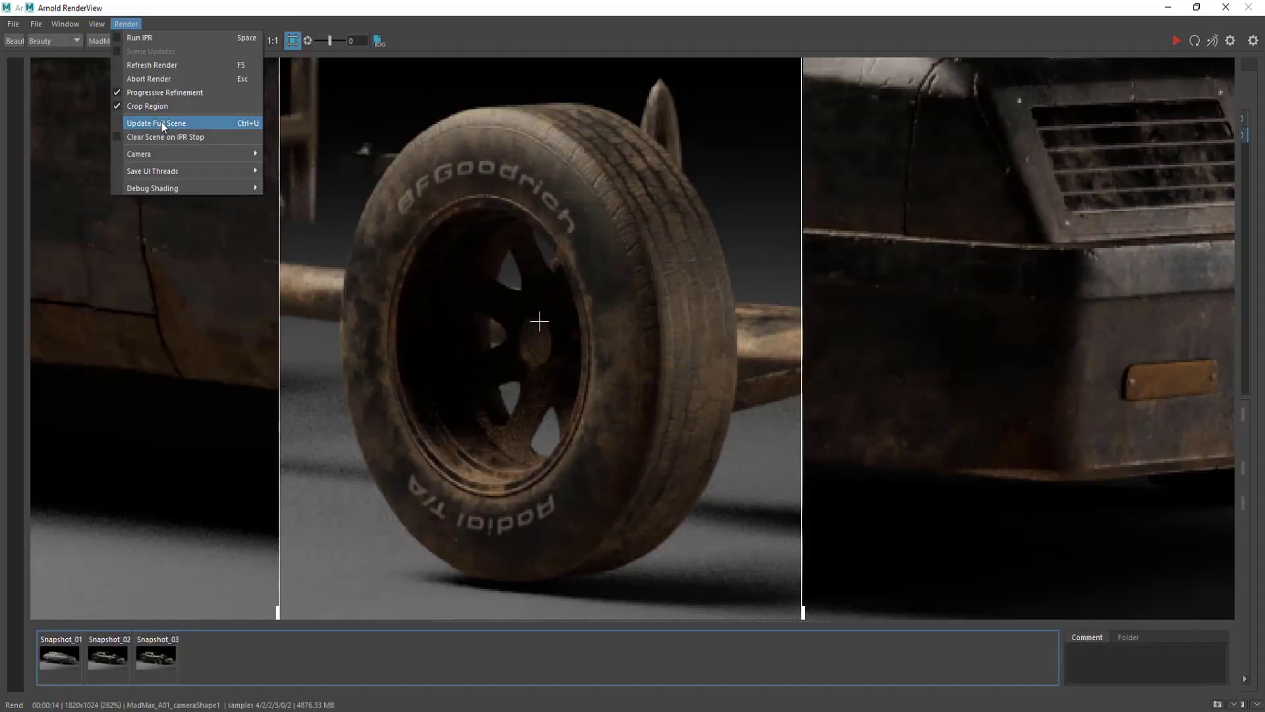
{"action": "left_click", "coordinate": [161, 121]}
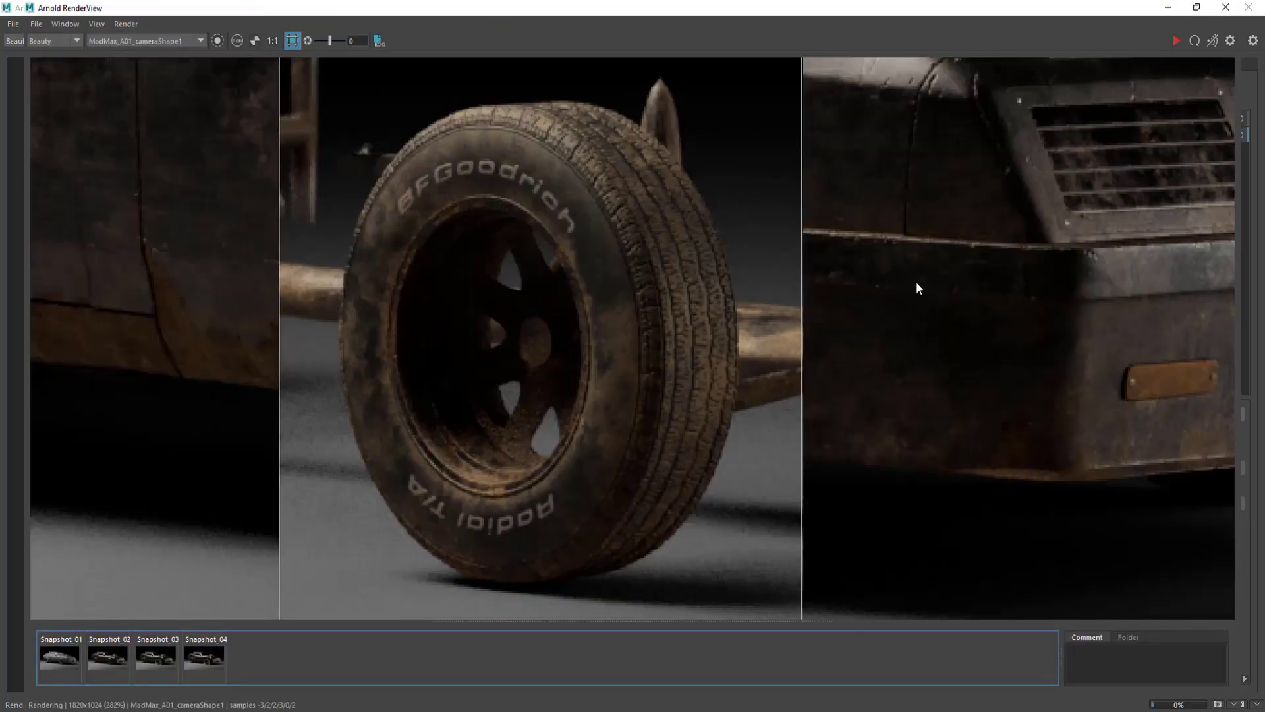
{"action": "scroll", "coordinate": [916, 282], "scroll_direction": "down", "scroll_amount": 3}
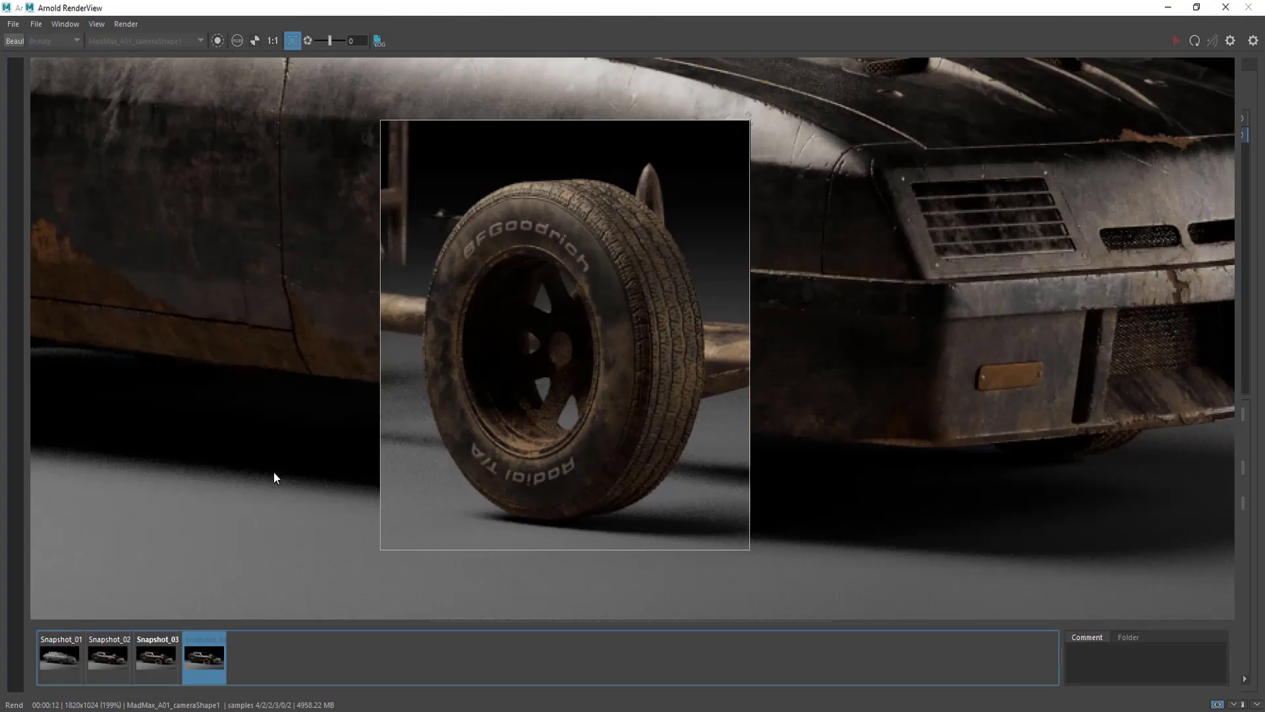
{"action": "left_click_drag", "start_coordinate": [931, 390], "coordinate": [686, 481]}
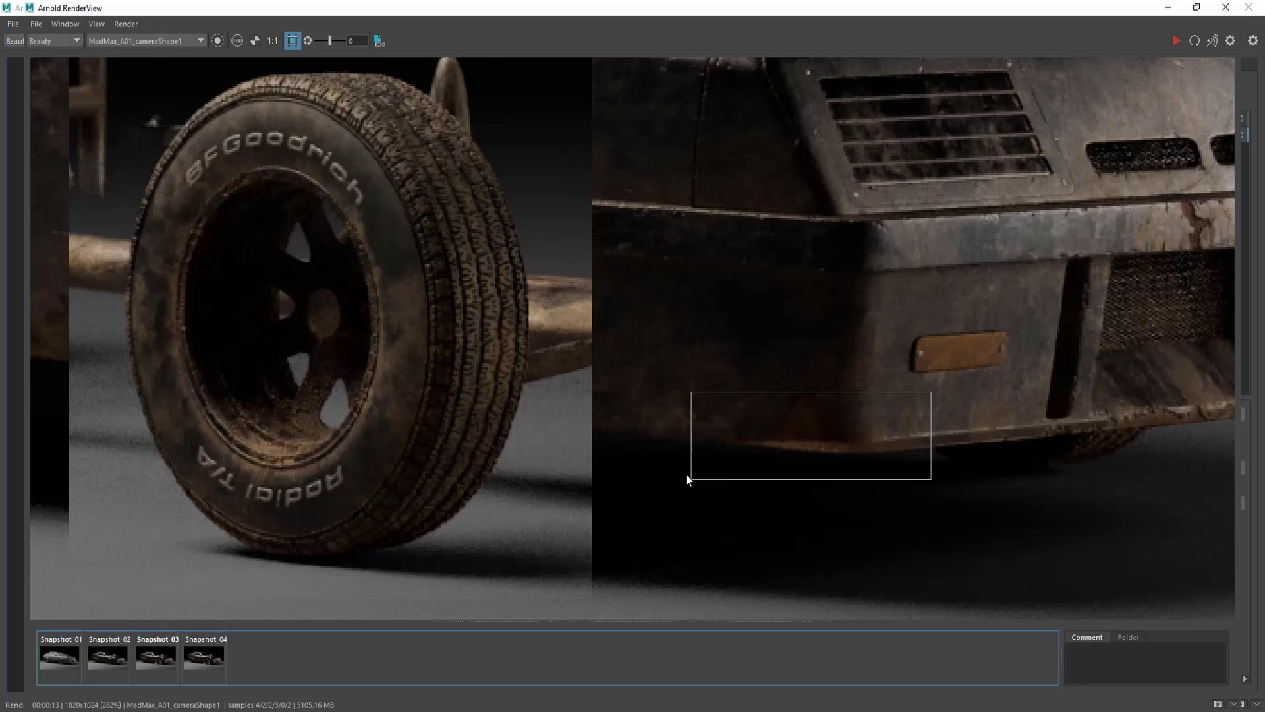
{"action": "scroll", "coordinate": [902, 426], "scroll_direction": "up", "scroll_amount": 4}
{"action": "scroll", "coordinate": [902, 426], "scroll_direction": "down", "scroll_amount": 5}
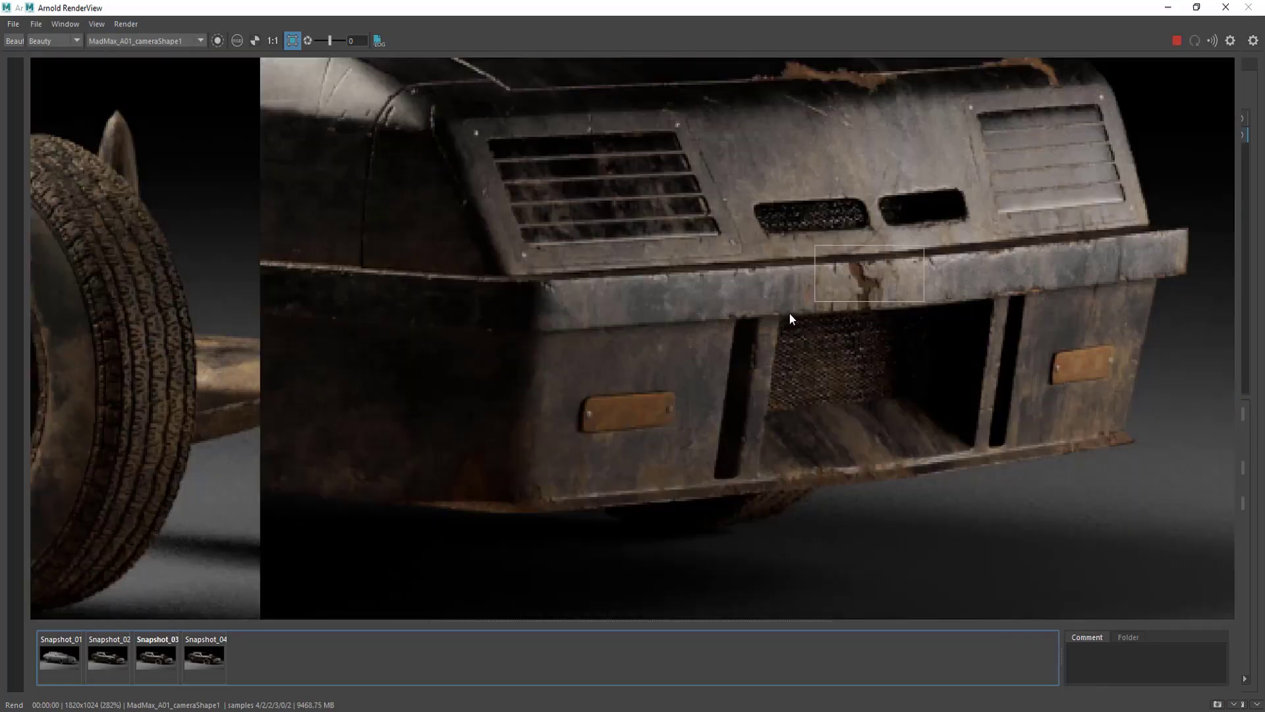
{"action": "scroll", "coordinate": [778, 353], "scroll_direction": "down", "scroll_amount": 5}
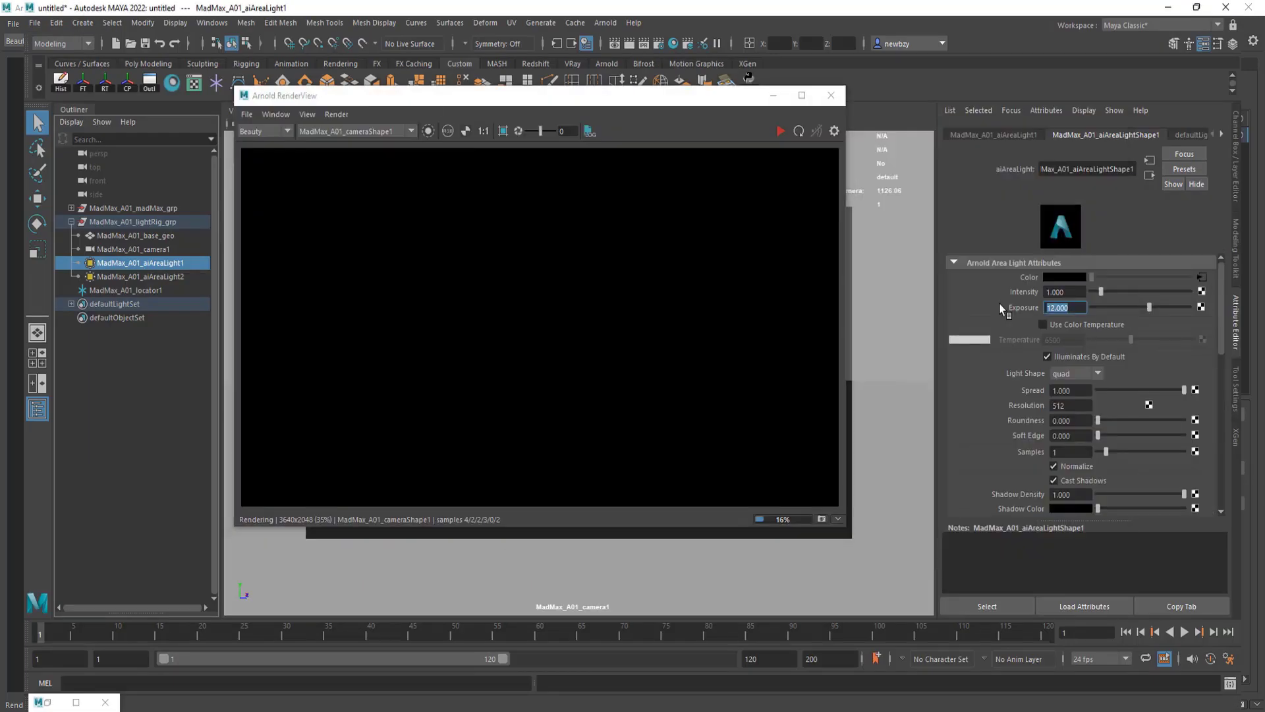
- Lower the aiAreaLight's Exposure value, then show the render view's display options
{"action": "left_click_drag", "start_coordinate": [1085, 307], "coordinate": [989, 310]}
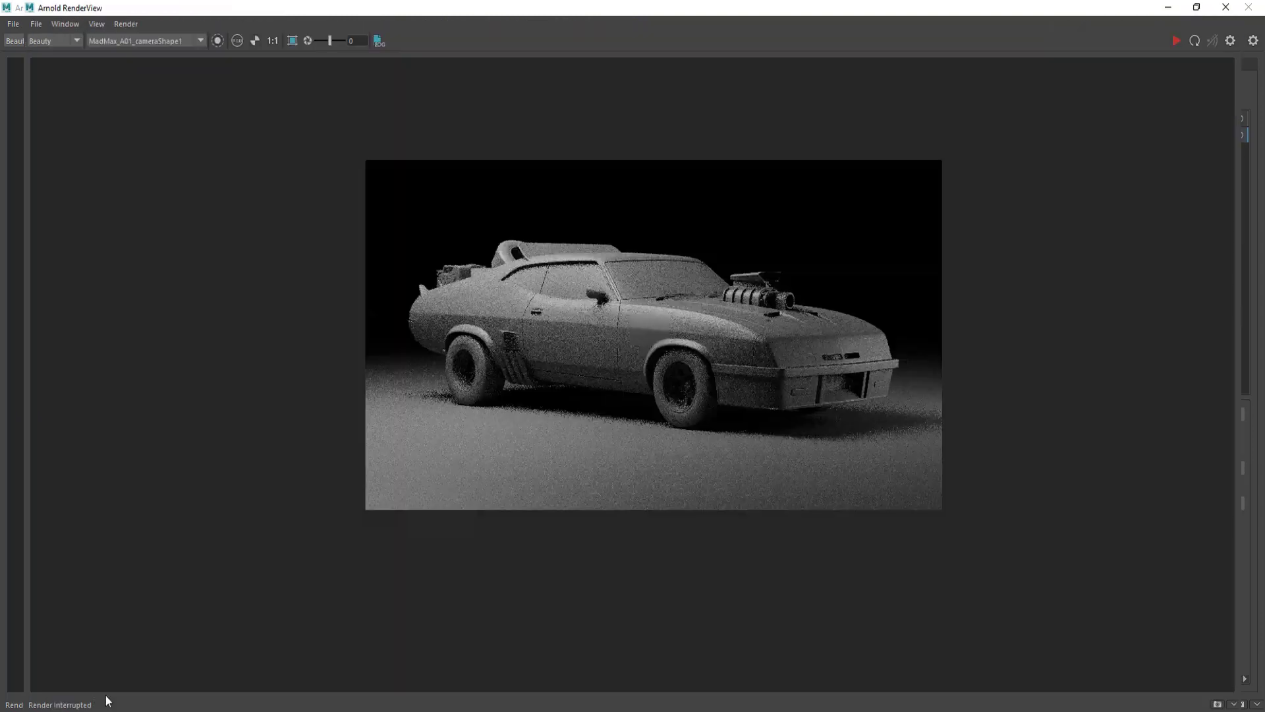
{"action": "left_click", "coordinate": [97, 24]}
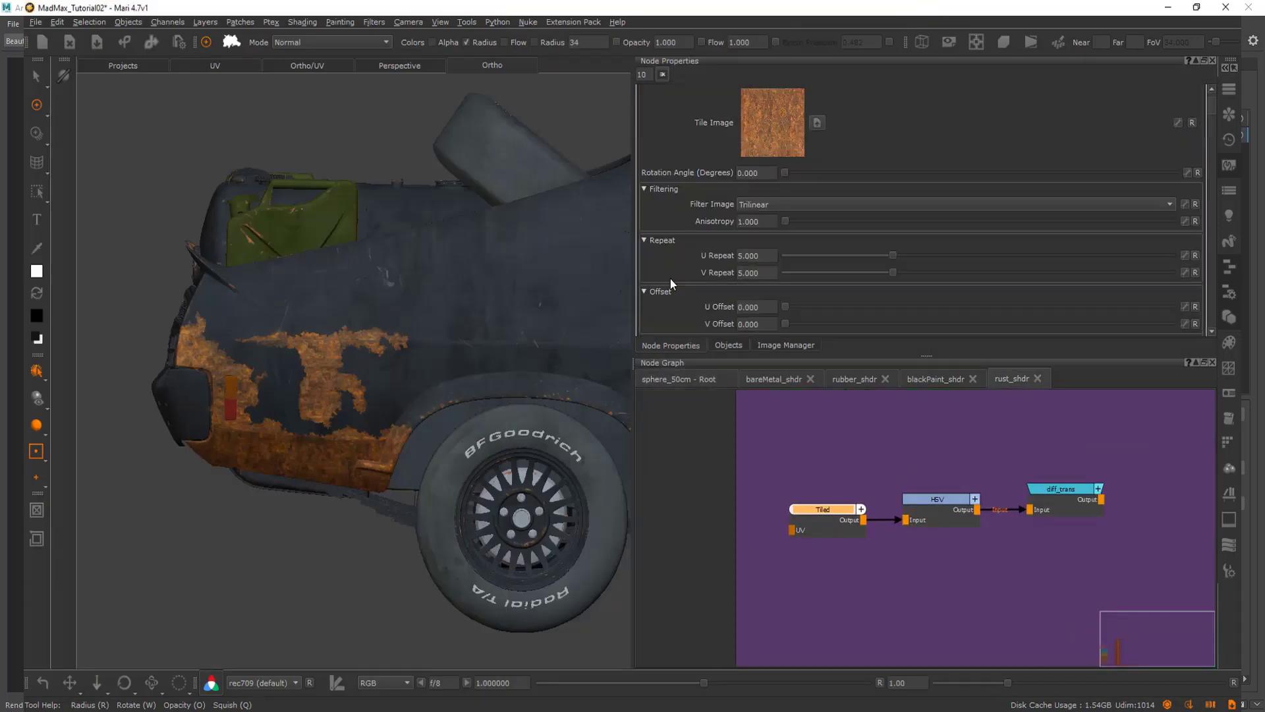
- Place a Triplanar Projection of the rust image and set its Top Falloff End to 0.8
{"action": "left_click", "coordinate": [756, 345]}
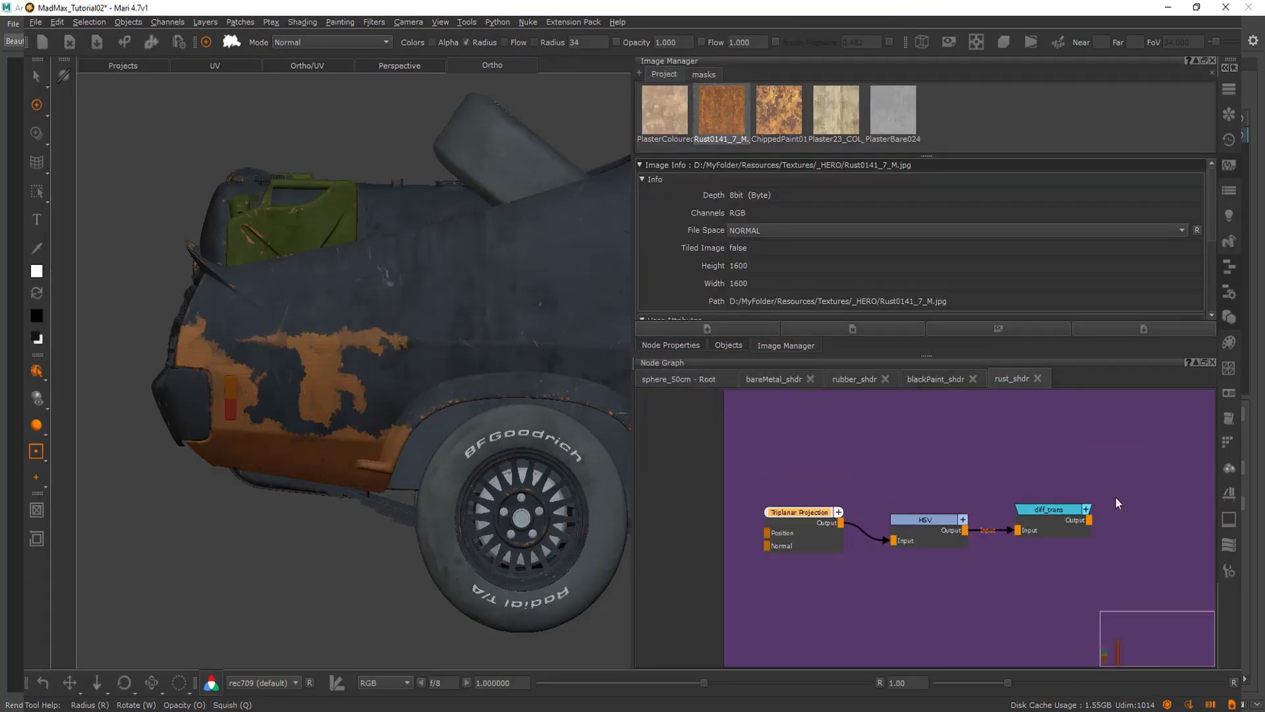
{"action": "left_click_drag", "start_coordinate": [799, 511], "coordinate": [805, 531]}
{"action": "scroll", "coordinate": [922, 197], "scroll_direction": "down", "scroll_amount": 5}
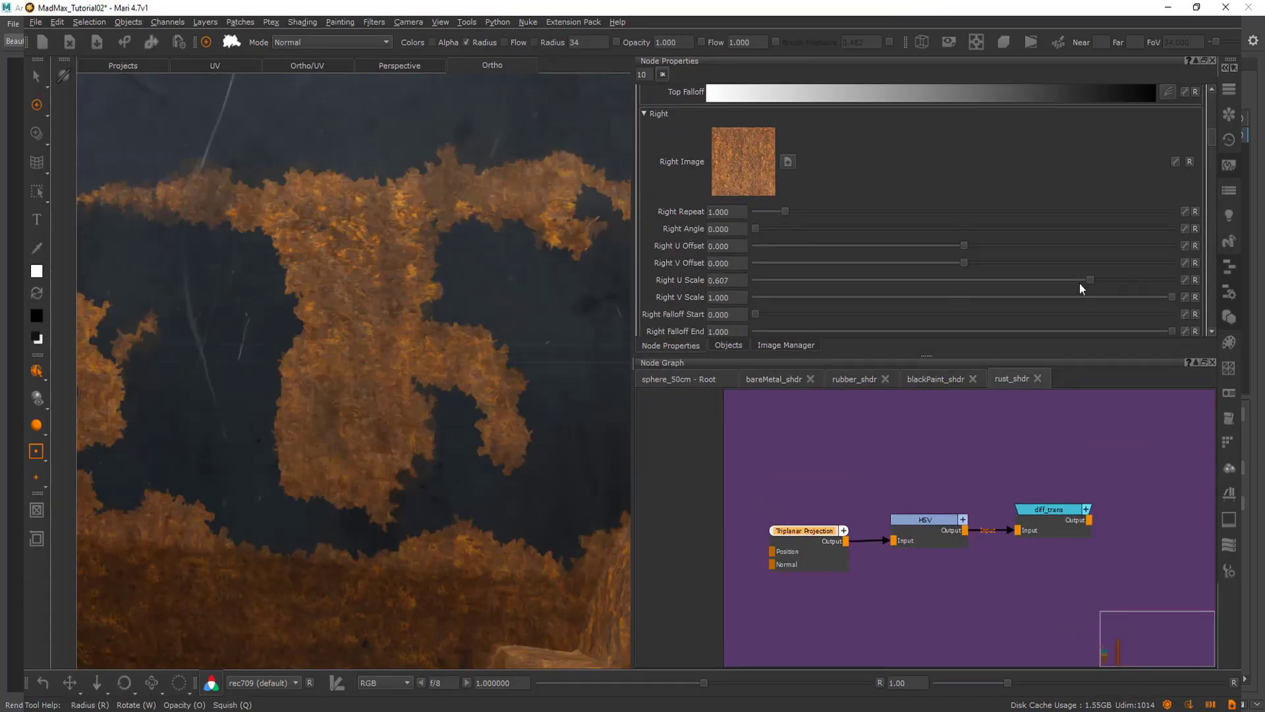
{"action": "scroll", "coordinate": [415, 333], "scroll_direction": "down", "scroll_amount": 5}
{"action": "scroll", "coordinate": [742, 232], "scroll_direction": "up", "scroll_amount": 5}
{"action": "scroll", "coordinate": [742, 232], "scroll_direction": "down", "scroll_amount": 1}
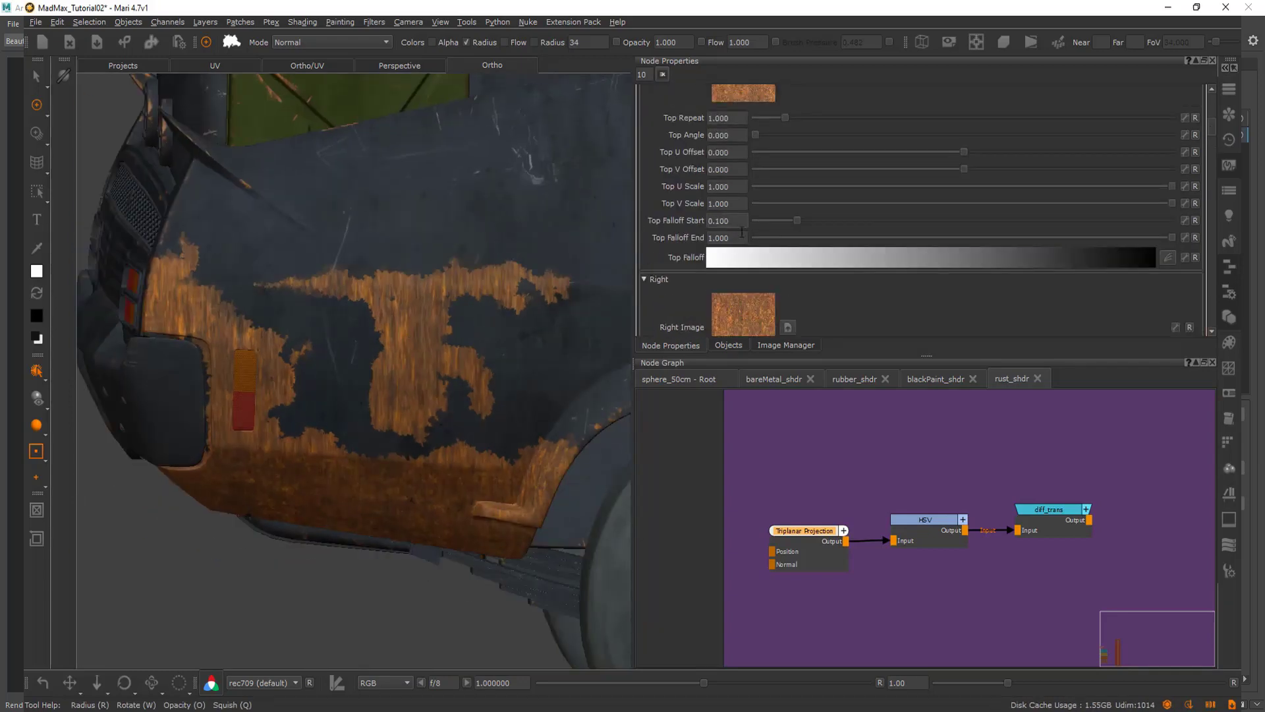
{"action": "type", "text": "0.8"}
{"action": "key", "text": "Return"}
{"action": "scroll", "coordinate": [742, 232], "scroll_direction": "up", "scroll_amount": 2}
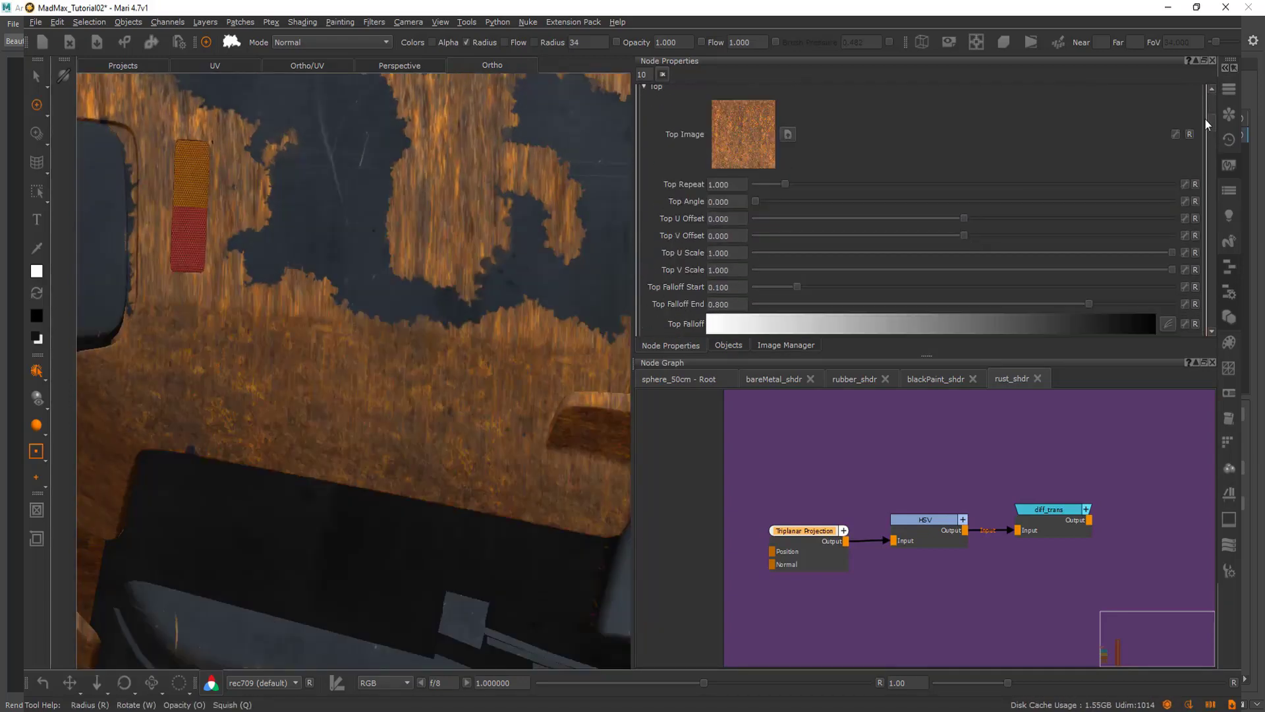
{"action": "scroll", "coordinate": [424, 352], "scroll_direction": "down", "scroll_amount": 3}
- Check the car reference photos, then orbit the car to a close side view
{"action": "key", "text": "alt+Tab"}
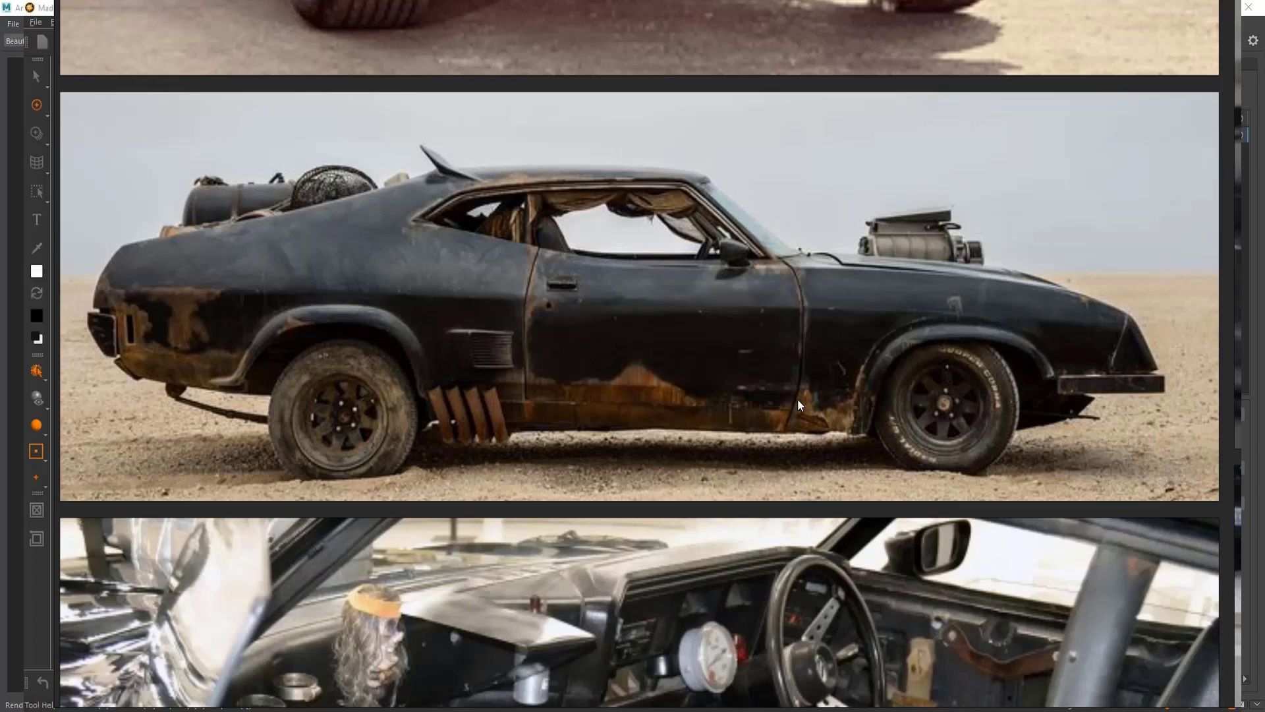
{"action": "key", "text": "alt+Tab"}
{"action": "mouse_move", "coordinate": [444, 353]}
{"action": "left_mouse_down", "text": "alt"}
{"action": "mouse_move", "coordinate": [234, 359]}
{"action": "mouse_move", "coordinate": [342, 388]}
{"action": "mouse_move", "coordinate": [323, 312]}
{"action": "mouse_move", "coordinate": [457, 342]}
{"action": "left_mouse_up", "text": "alt"}
- In Arnold RenderView, select Snapshot_20 and zoom in and out over the rusty car render
{"action": "key", "text": "alt+Tab"}
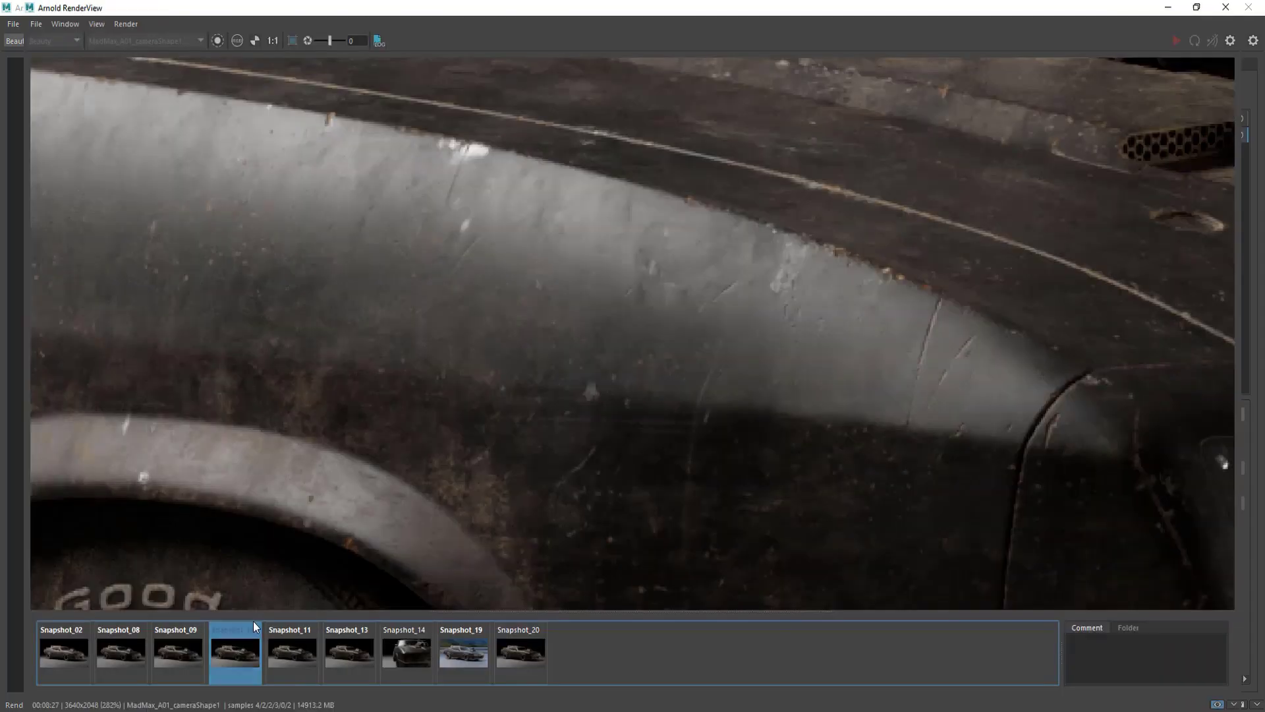
{"action": "key", "text": "Right"}
{"action": "key", "text": "Right"}
{"action": "key", "text": "Right"}
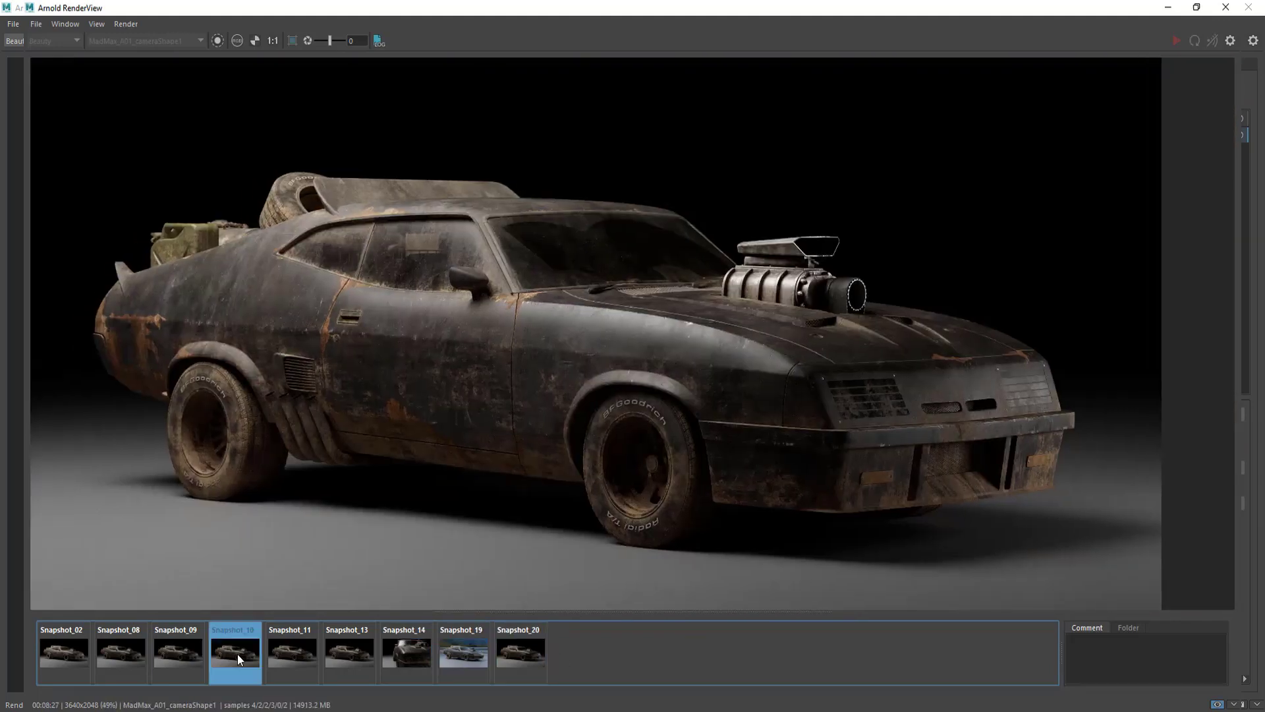
{"action": "scroll", "coordinate": [398, 365], "scroll_direction": "up", "scroll_amount": 5}
{"action": "left_click", "coordinate": [519, 652]}
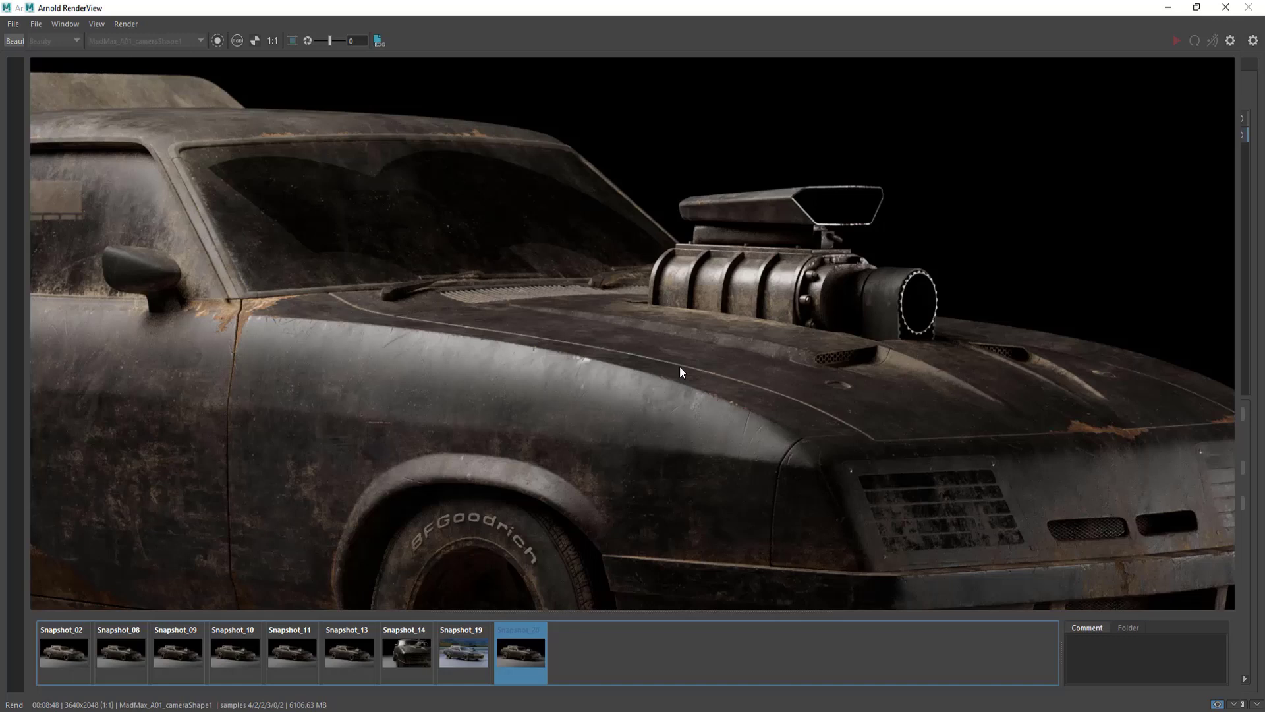
{"action": "scroll", "coordinate": [678, 366], "scroll_direction": "up", "scroll_amount": 2}
{"action": "scroll", "coordinate": [320, 321], "scroll_direction": "up", "scroll_amount": 3}
{"action": "scroll", "coordinate": [496, 340], "scroll_direction": "down", "scroll_amount": 5}
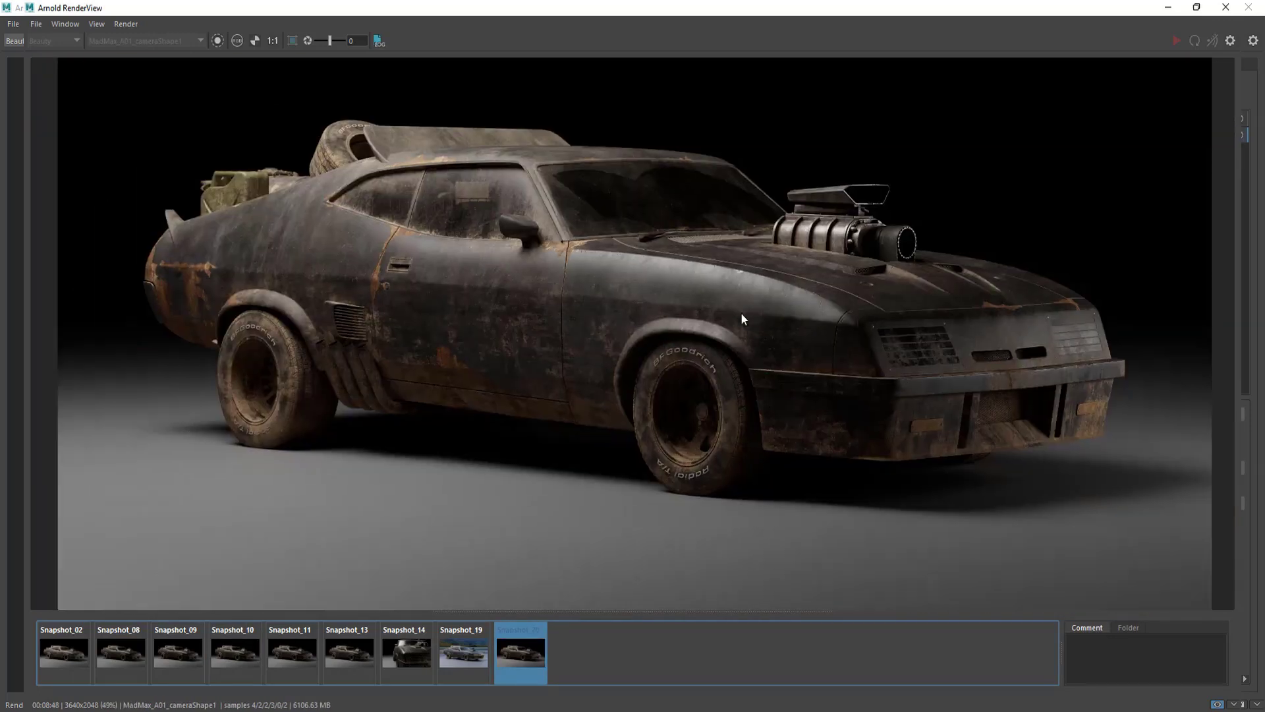
{"action": "scroll", "coordinate": [463, 381], "scroll_direction": "up", "scroll_amount": 4}
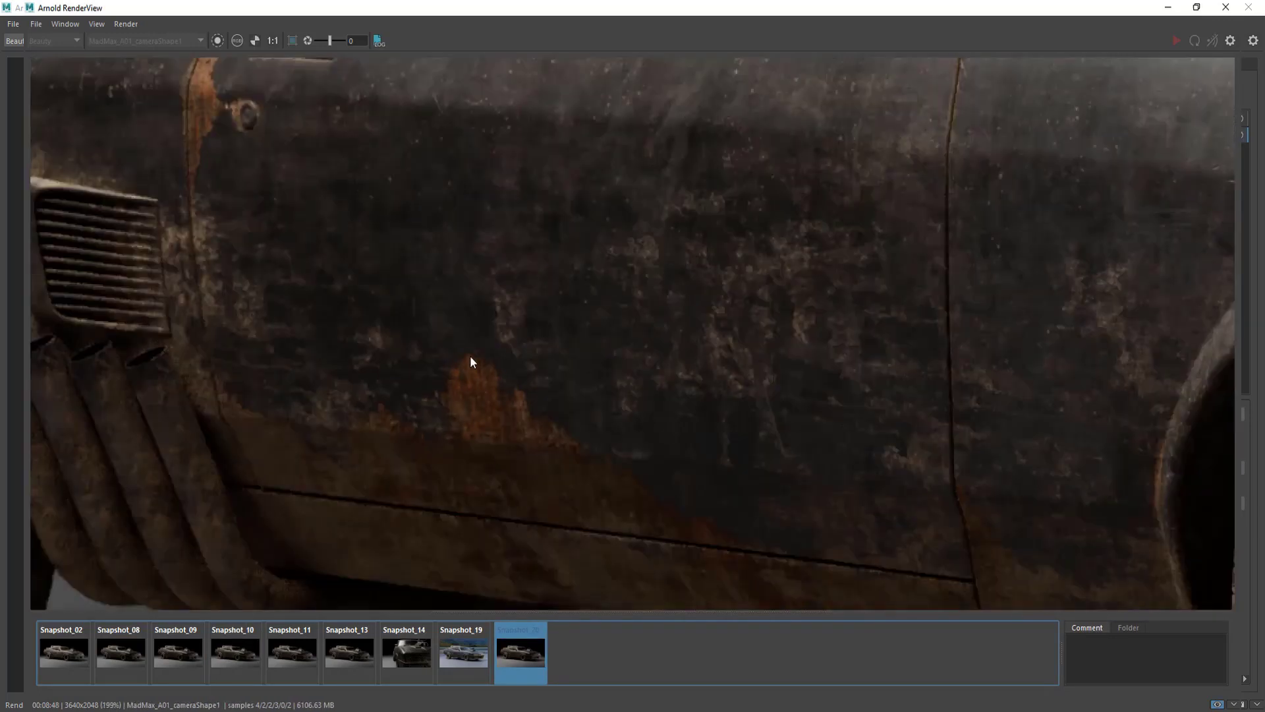
{"action": "scroll", "coordinate": [240, 416], "scroll_direction": "down", "scroll_amount": 3}
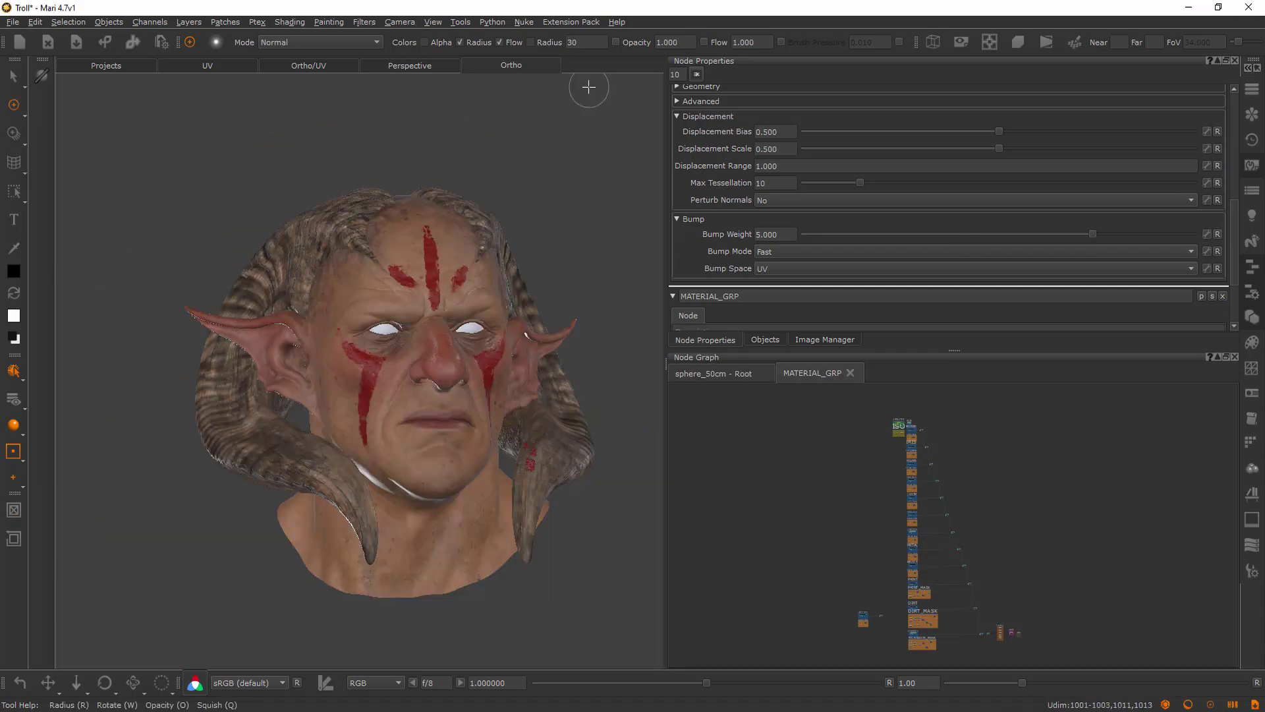
- Orbit around the troll, zoom in close on its face, then back out to the whole head
{"action": "left_click_drag", "start_coordinate": [588, 87], "coordinate": [505, 198], "text": "alt"}
{"action": "right_click_drag", "start_coordinate": [506, 198], "coordinate": [284, 343], "text": "alt"}
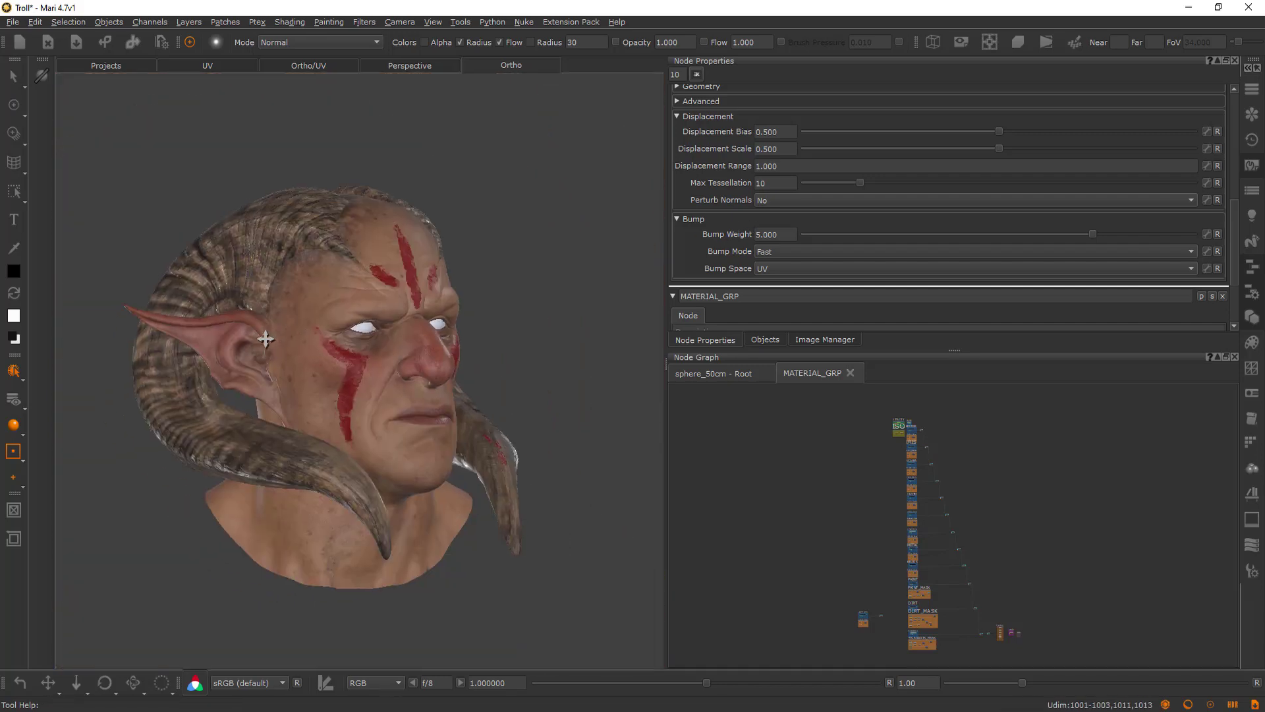
{"action": "left_click_drag", "start_coordinate": [284, 342], "coordinate": [319, 330], "text": "alt"}
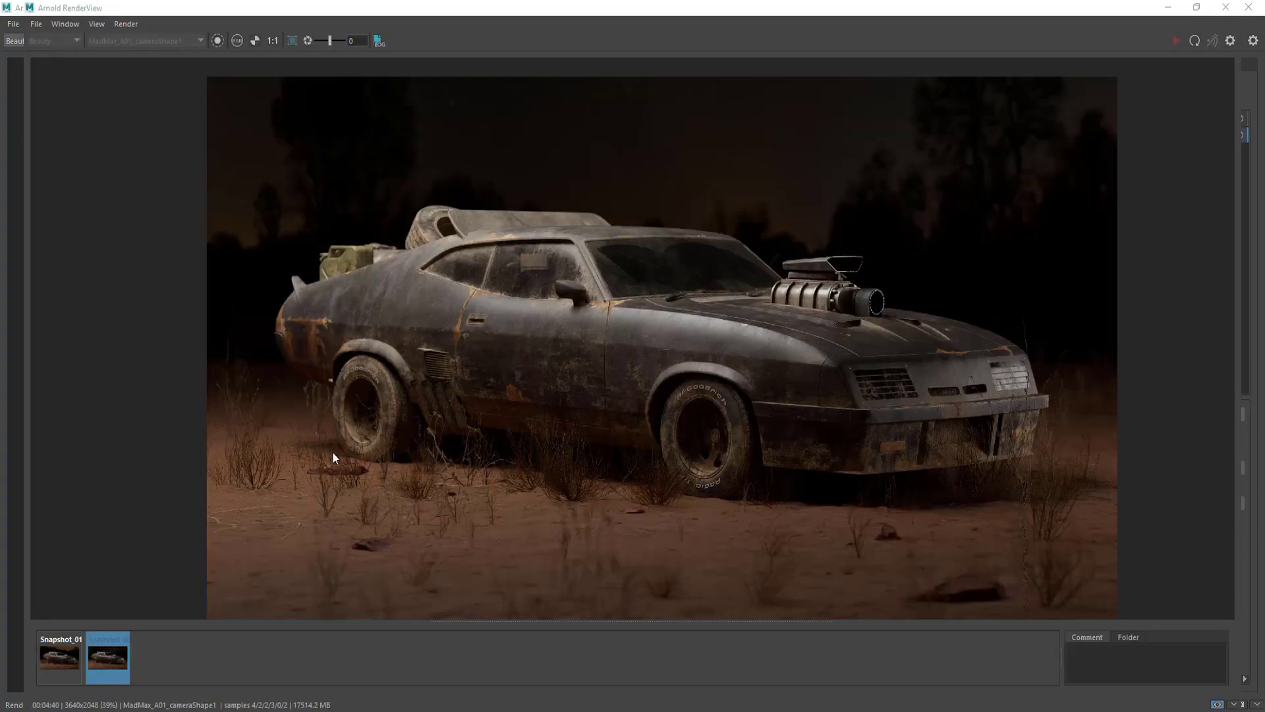
- Zoom the render and compare Snapshot_01 against the darker Snapshot_02
{"action": "scroll", "coordinate": [332, 450], "scroll_direction": "up", "scroll_amount": 4}
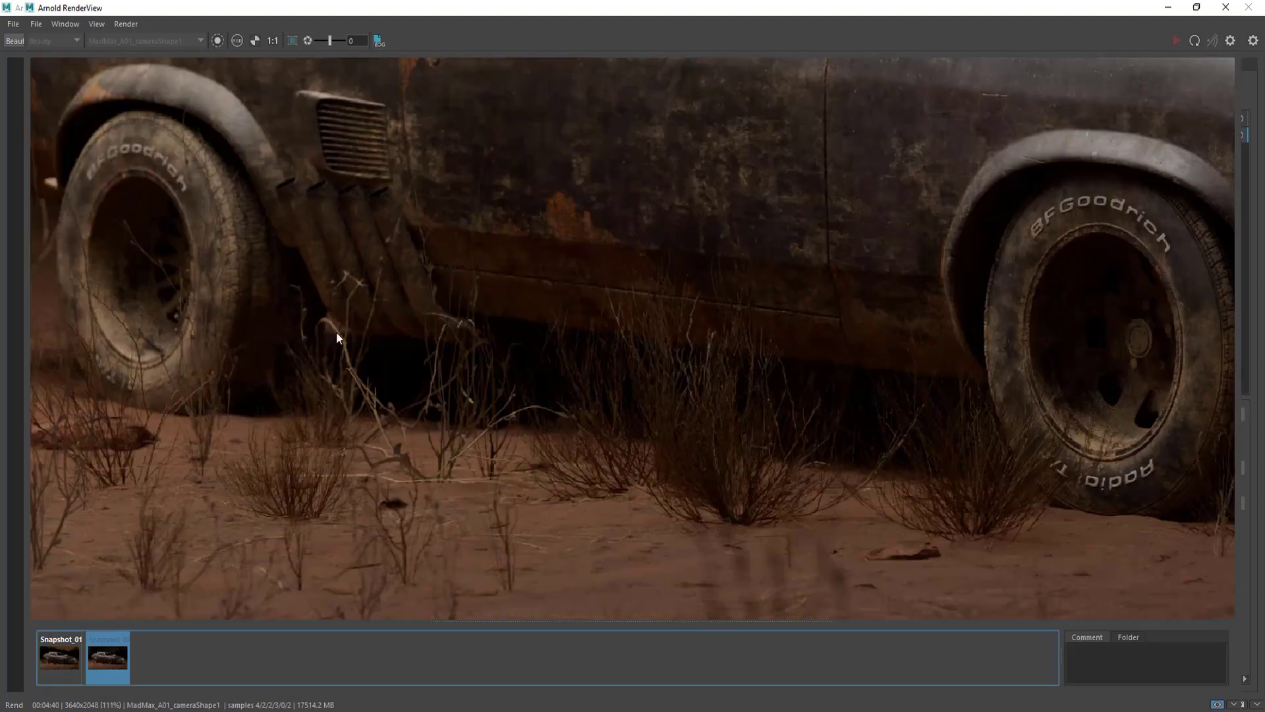
{"action": "scroll", "coordinate": [336, 331], "scroll_direction": "down", "scroll_amount": 2}
{"action": "scroll", "coordinate": [360, 432], "scroll_direction": "down", "scroll_amount": 4}
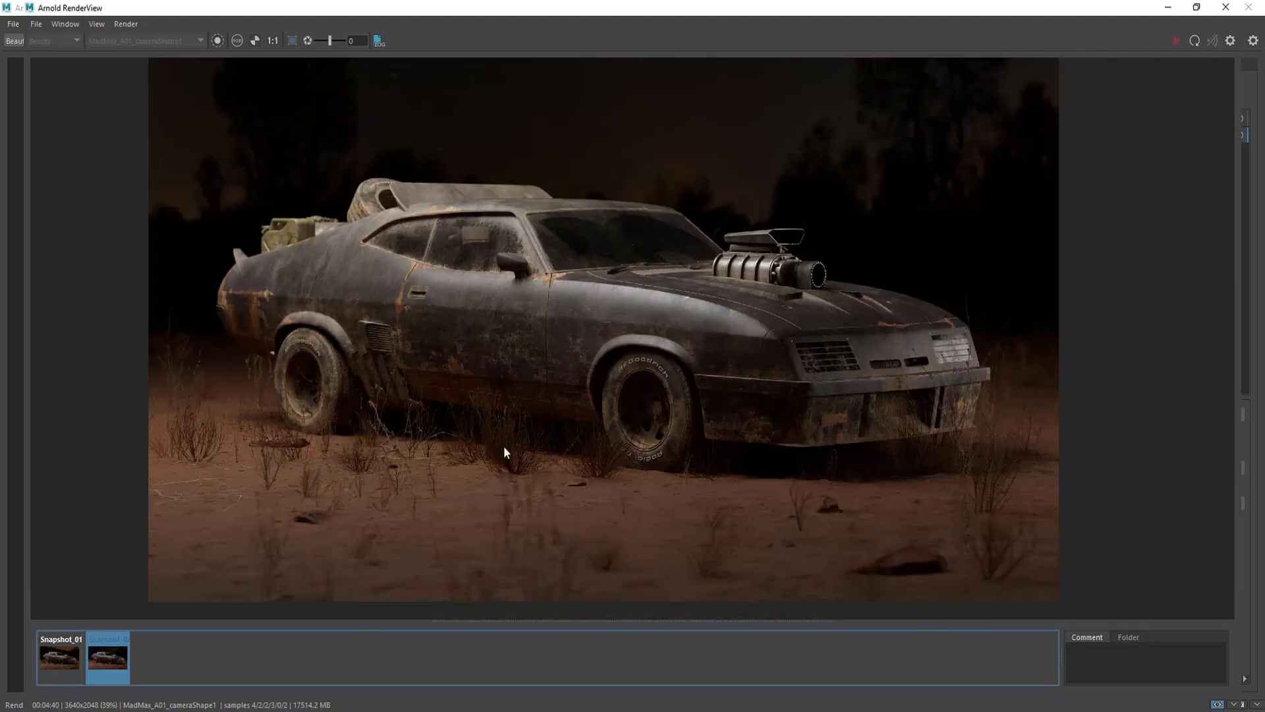
{"action": "key", "text": "Left"}
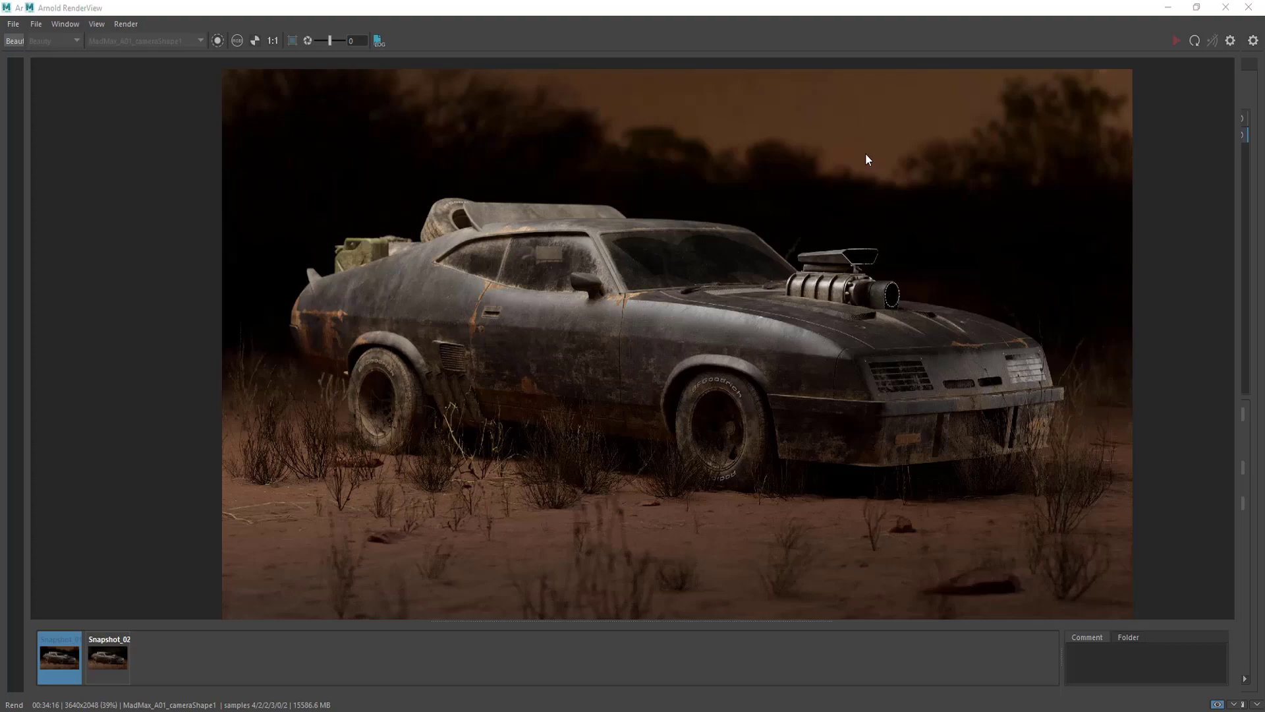
{"action": "key", "text": "Right"}
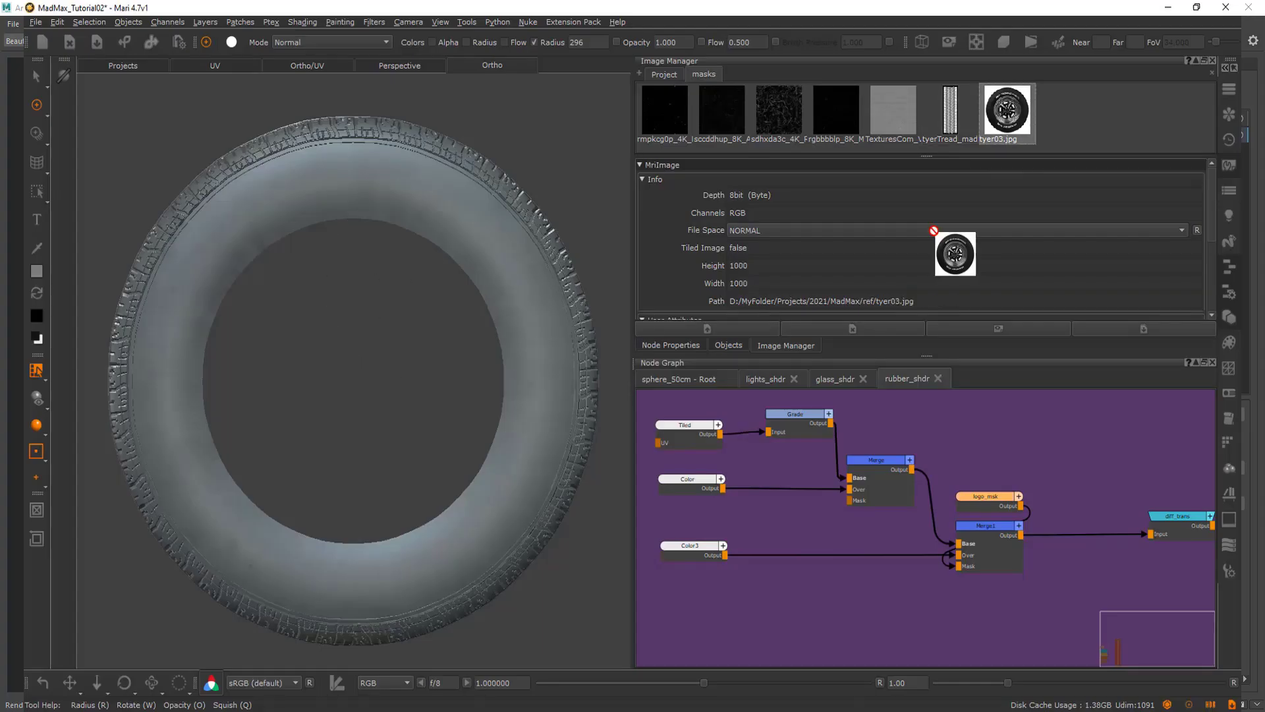
- Clone-paint the full BFGoodrich lettering onto the tyre sidewall from the tyer03.jpg reference
{"action": "left_click_drag", "start_coordinate": [955, 253], "coordinate": [370, 209]}
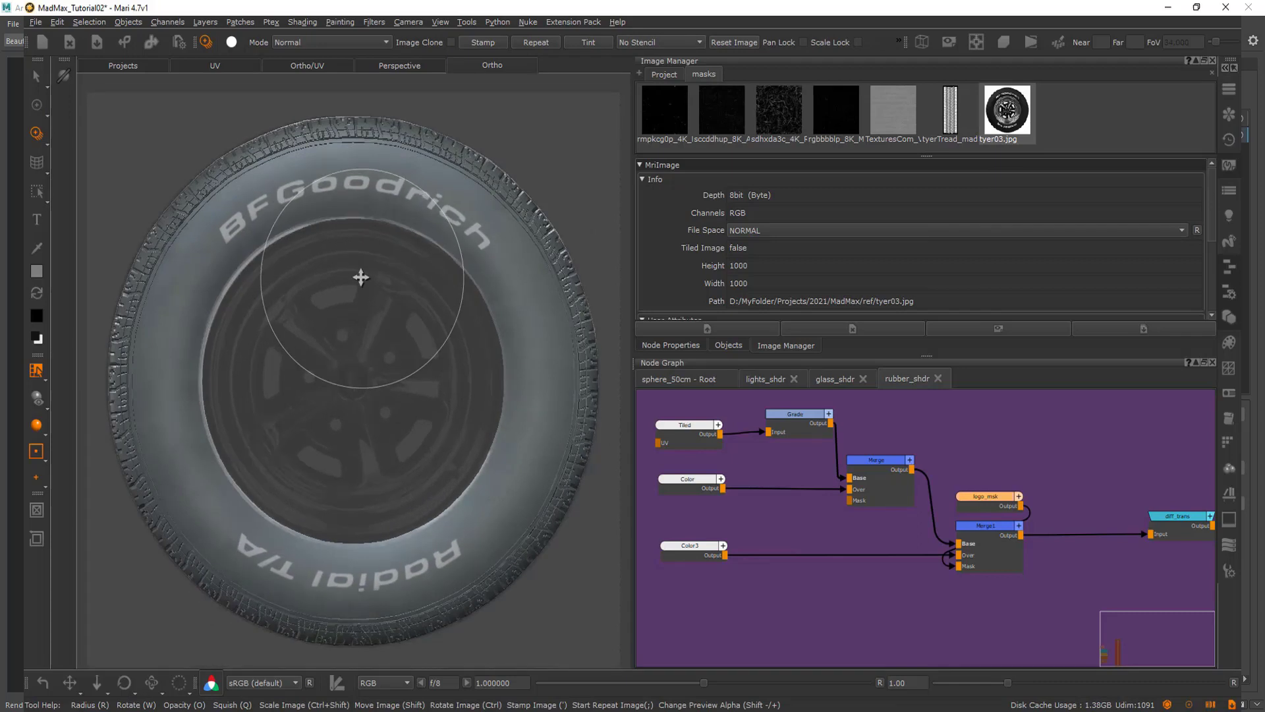
{"action": "left_click_drag", "start_coordinate": [230, 230], "coordinate": [275, 193]}
{"action": "left_click_drag", "start_coordinate": [460, 214], "coordinate": [374, 578]}
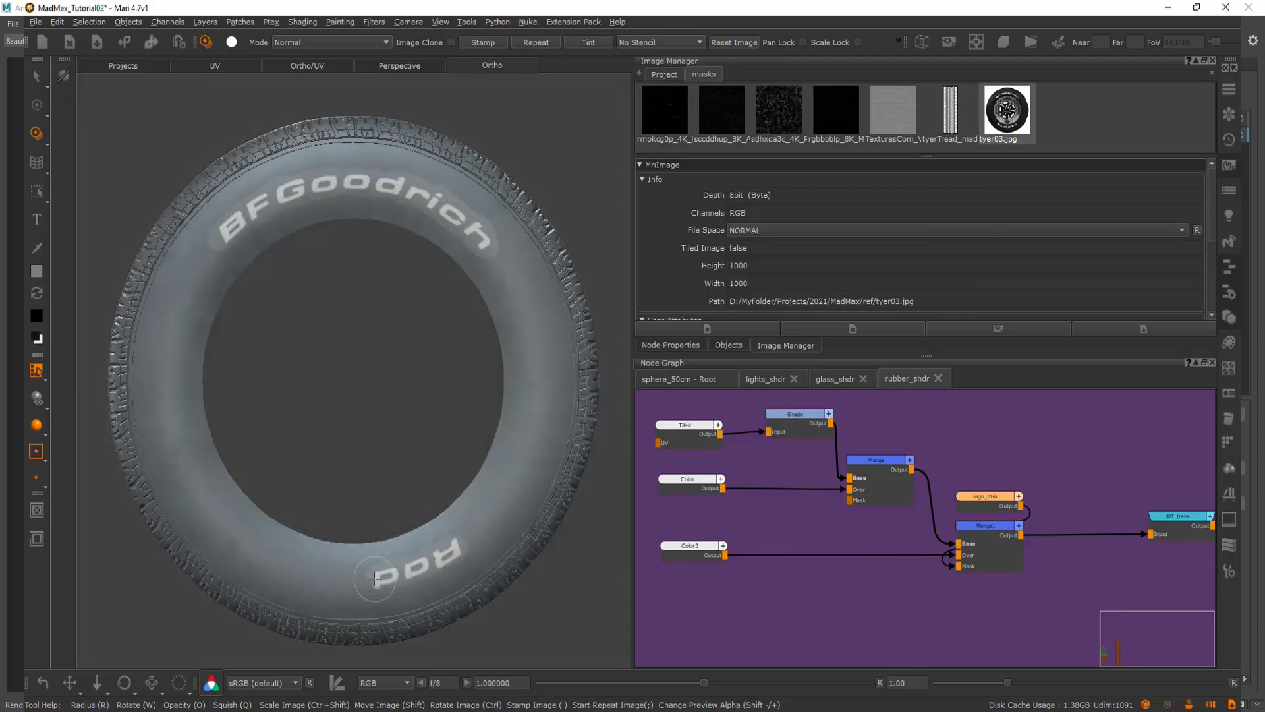
{"action": "key", "text": "p"}
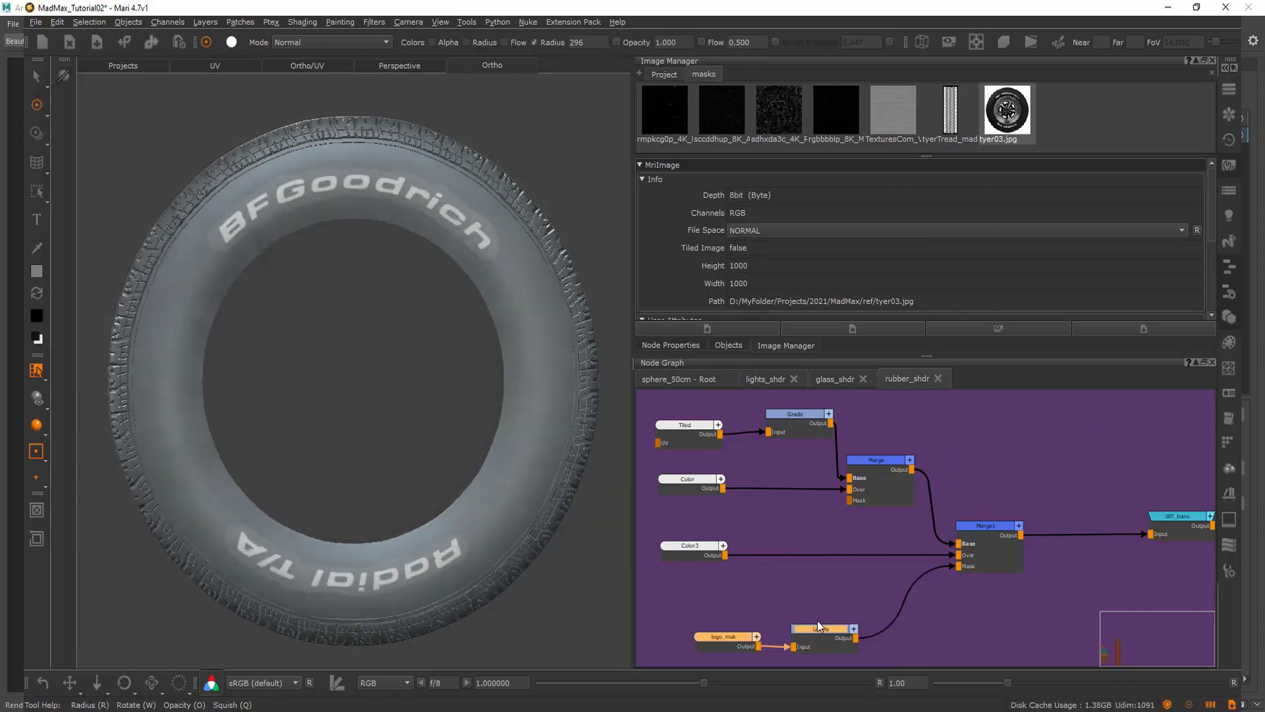
- Set logo_msk's Levels node to Clamp LDR and paste a new Color node into the graph
{"action": "left_click_drag", "start_coordinate": [818, 626], "coordinate": [791, 585]}
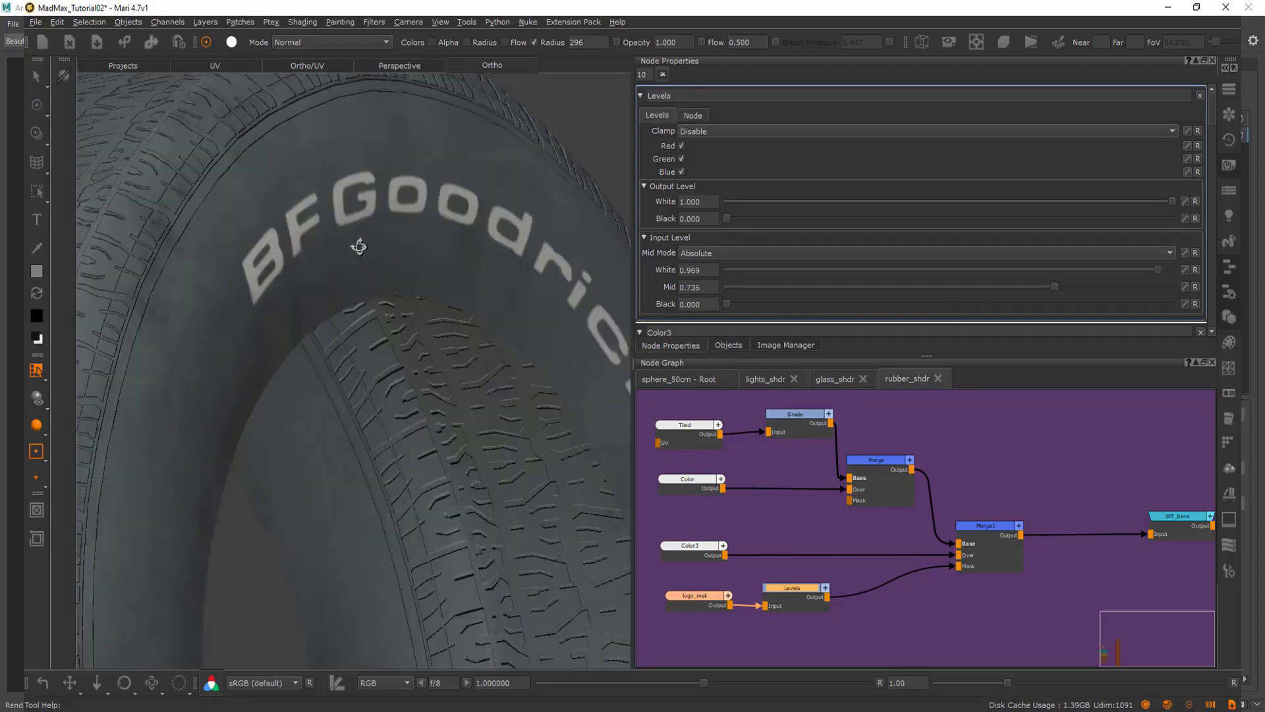
{"action": "left_click", "coordinate": [832, 133]}
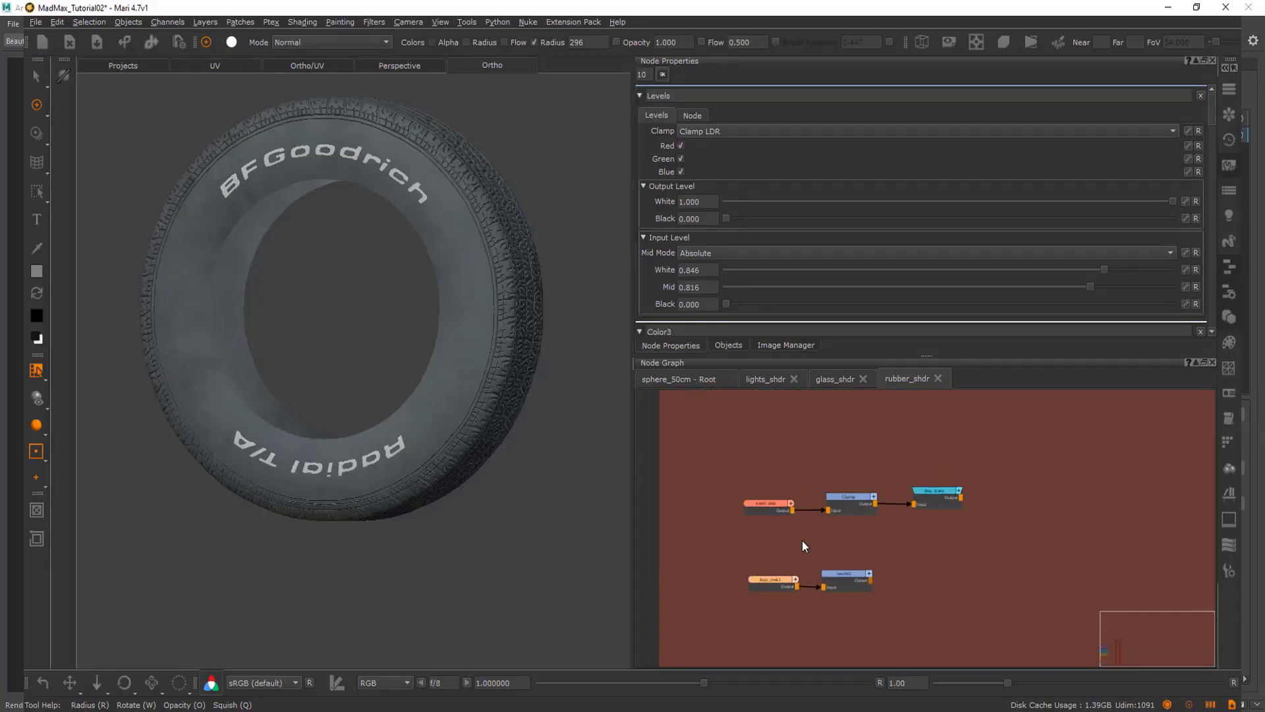
{"action": "key", "text": "ctrl+v"}
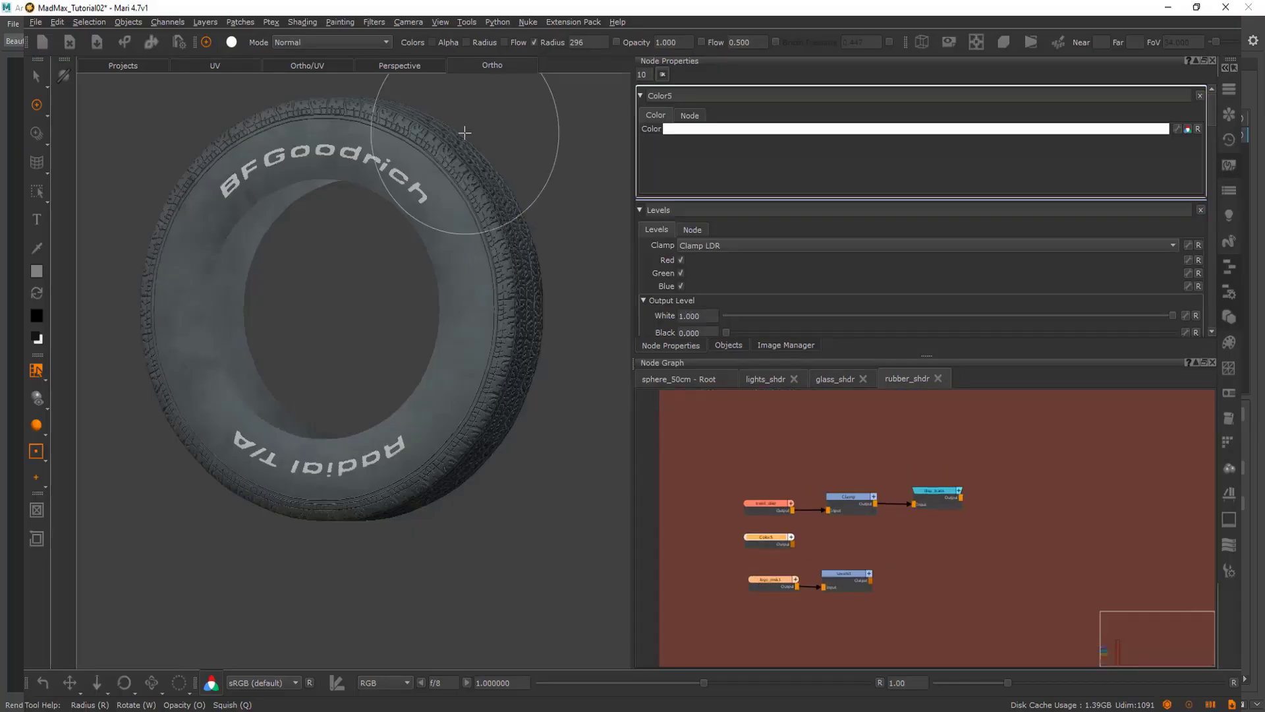